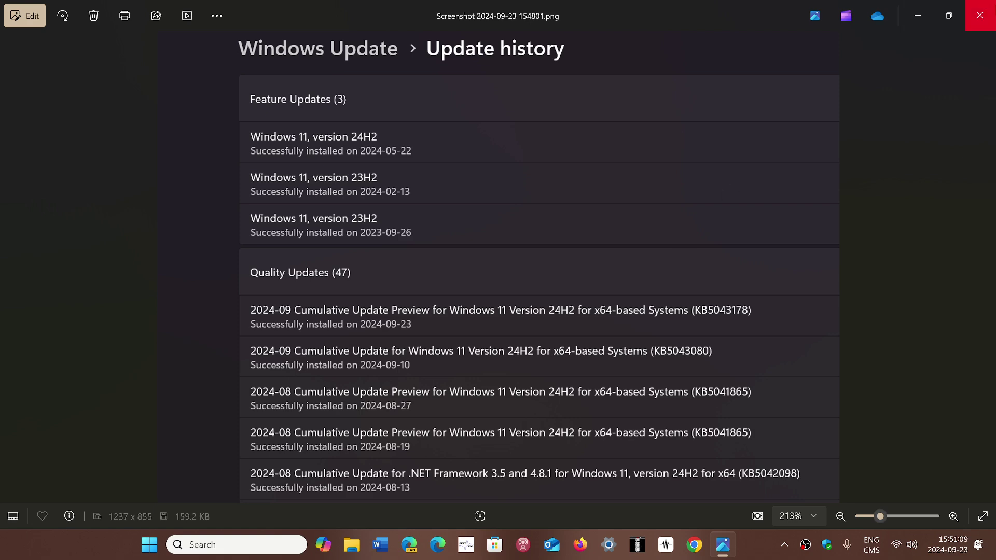
Close the Photos window showing the Windows Update history screenshot to reveal the desktop
{"action": "left_click", "coordinate": [980, 16]}
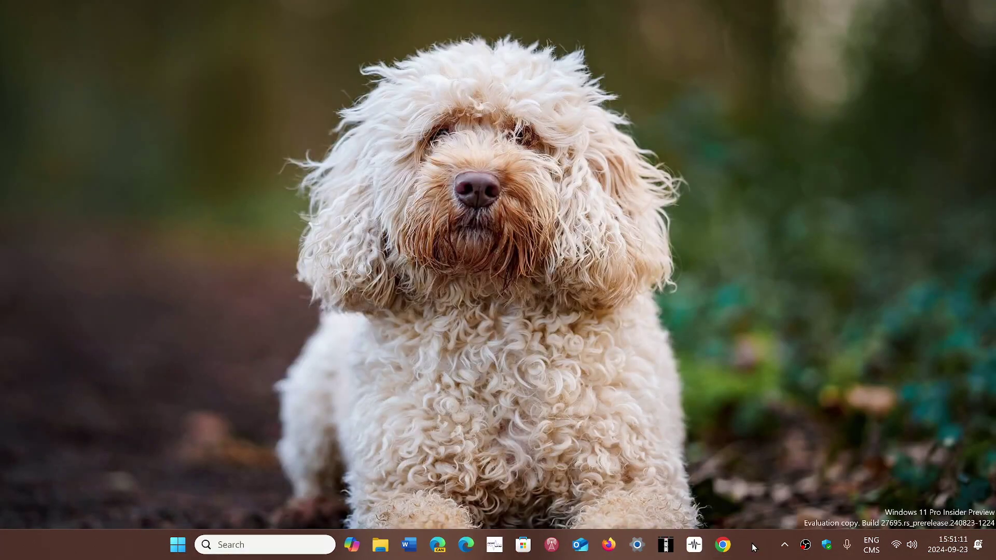